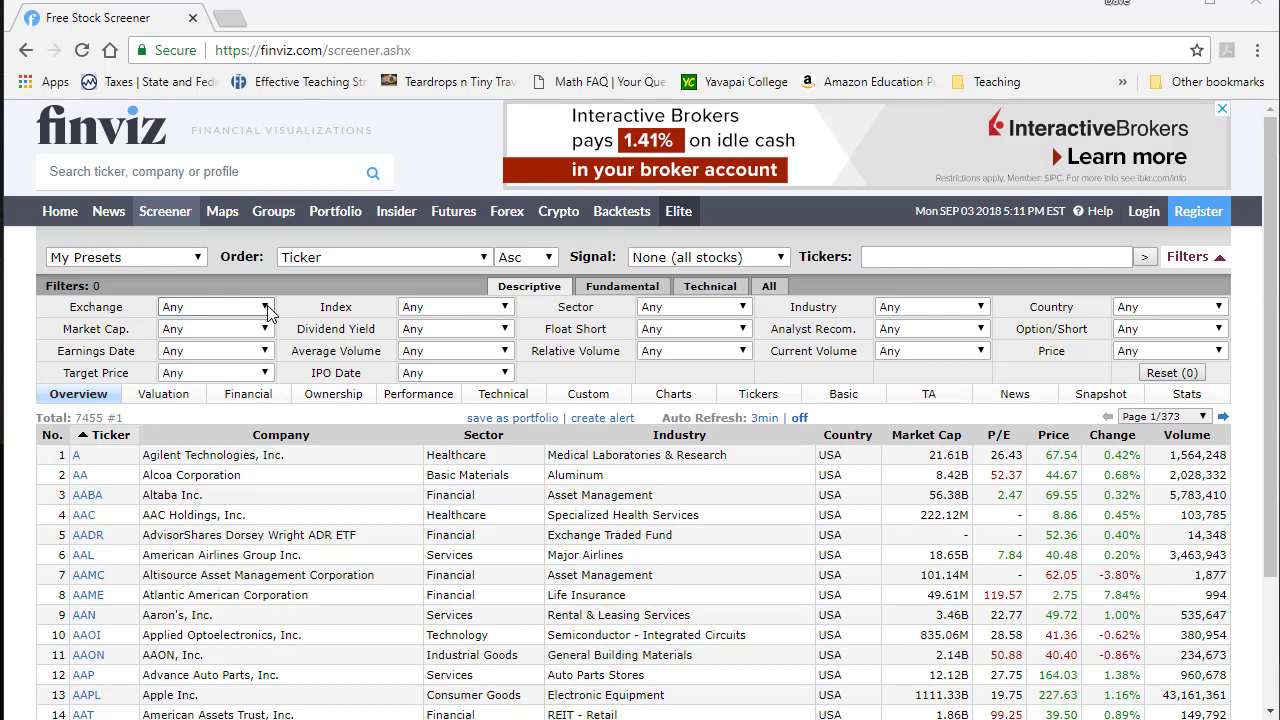
left_click(205, 308)
left_click(205, 368)
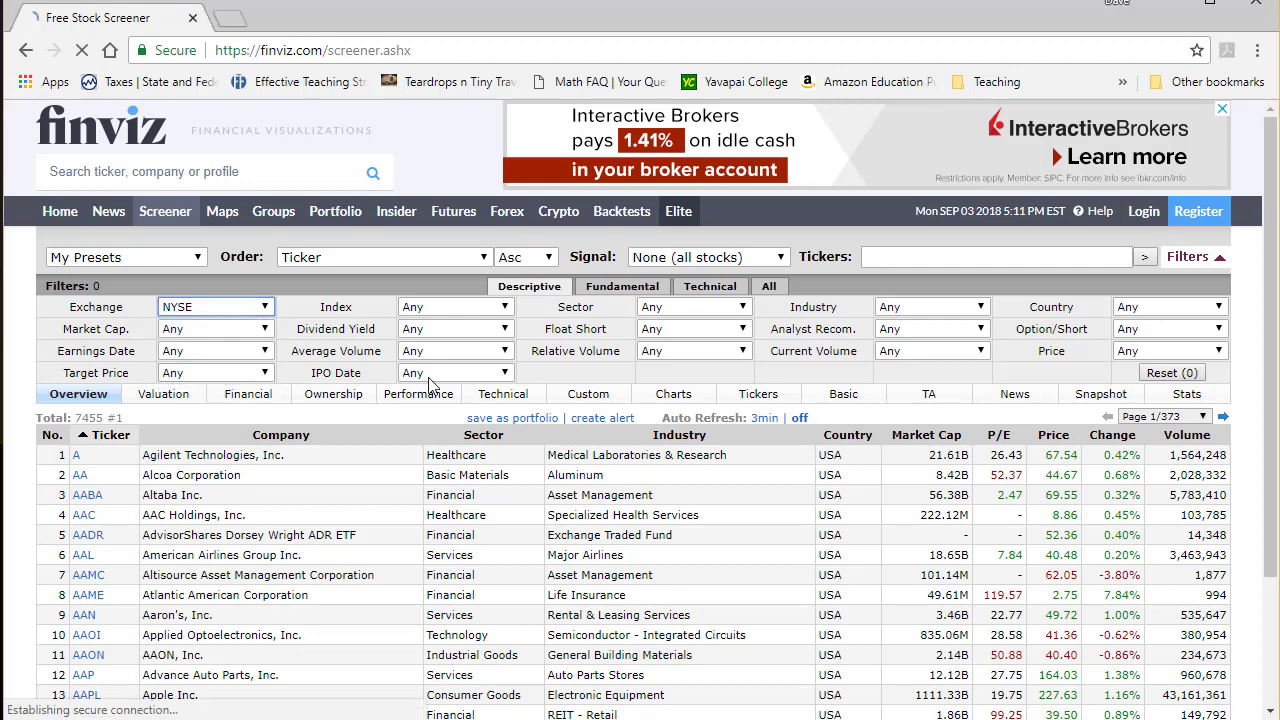
key("alt+Left")
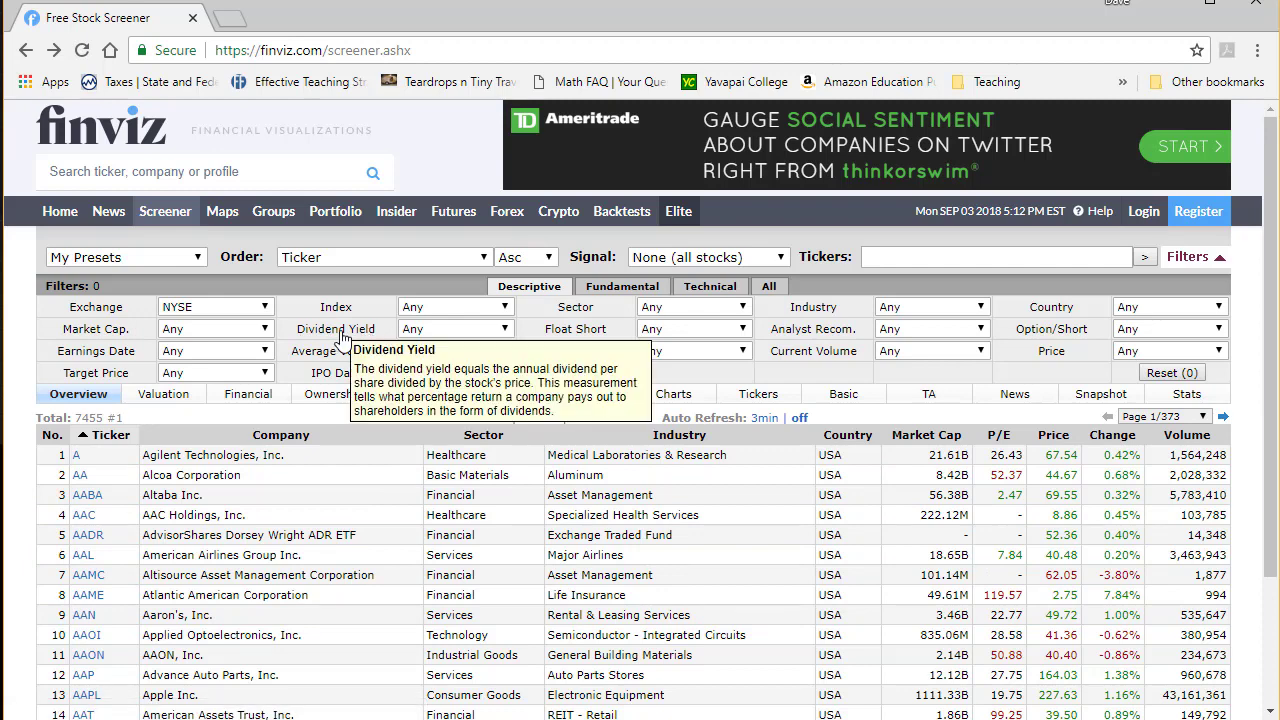
Filter the stock list to a dividend yield of Over 1%
left_click(506, 332)
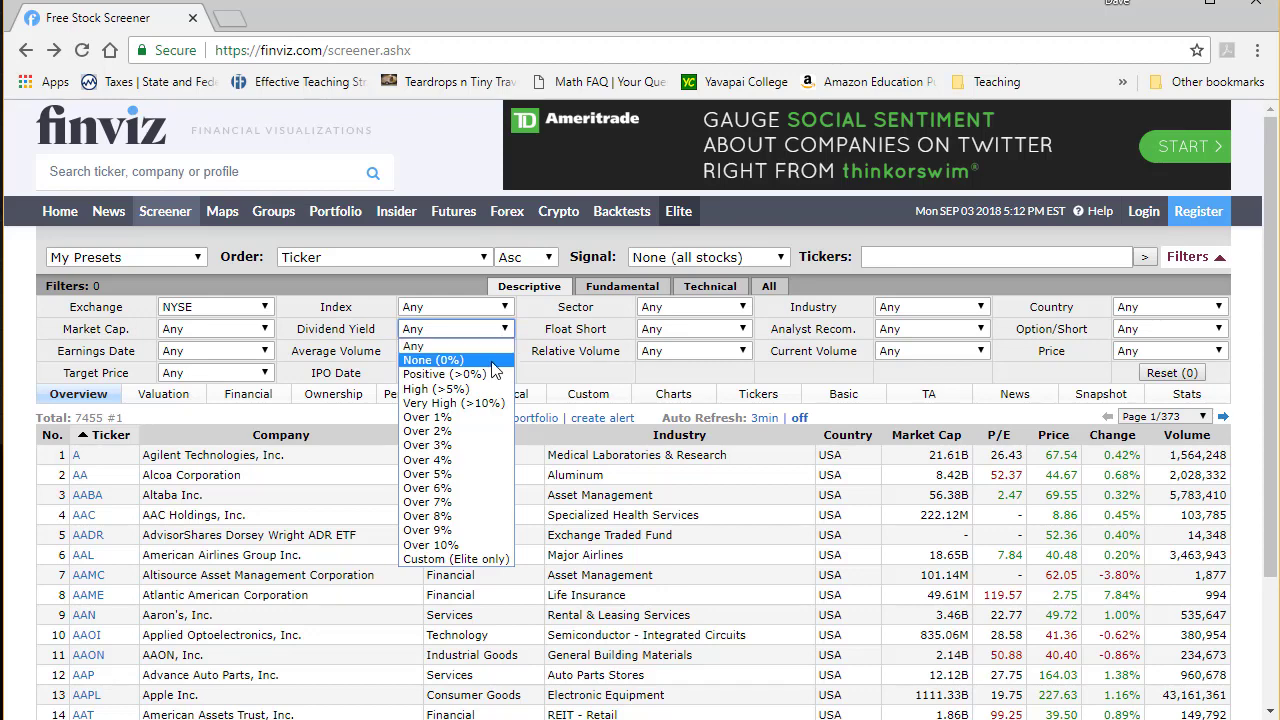
left_click(437, 417)
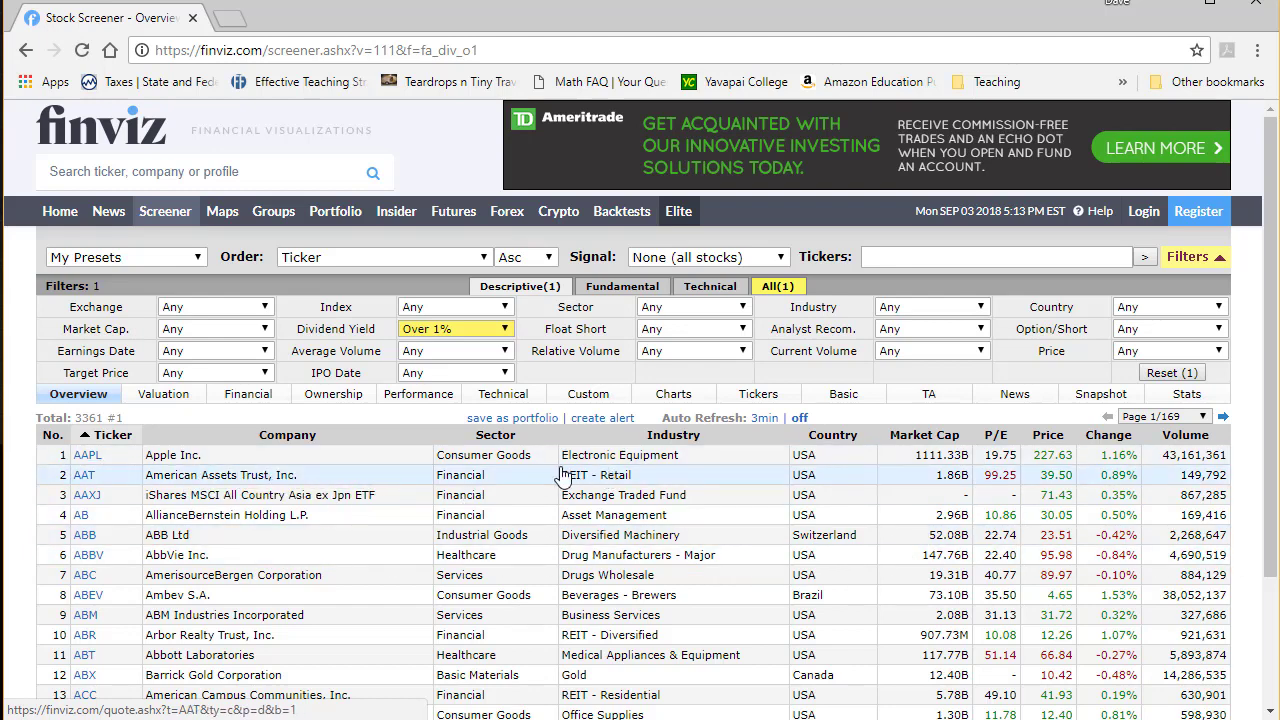
Show the financial data of the filtered stocks, sorted by dividend in ascending order, and look through the first results
left_click(249, 397)
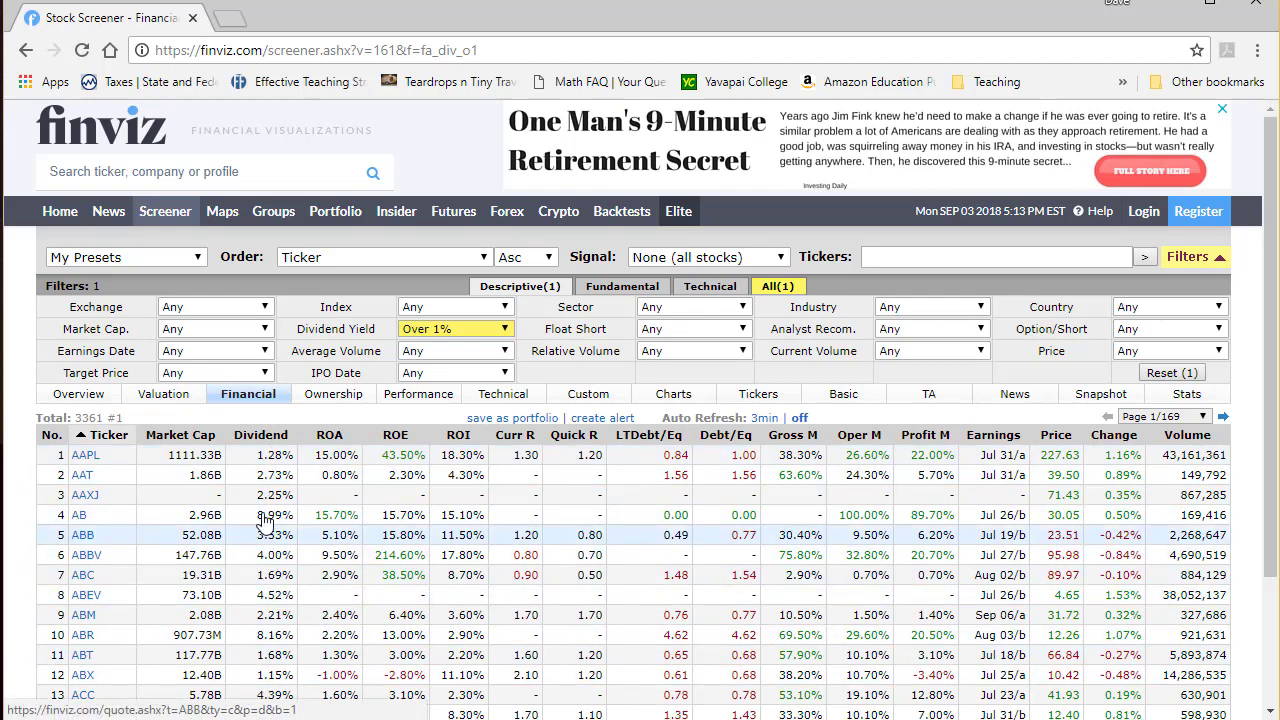
left_click(263, 440)
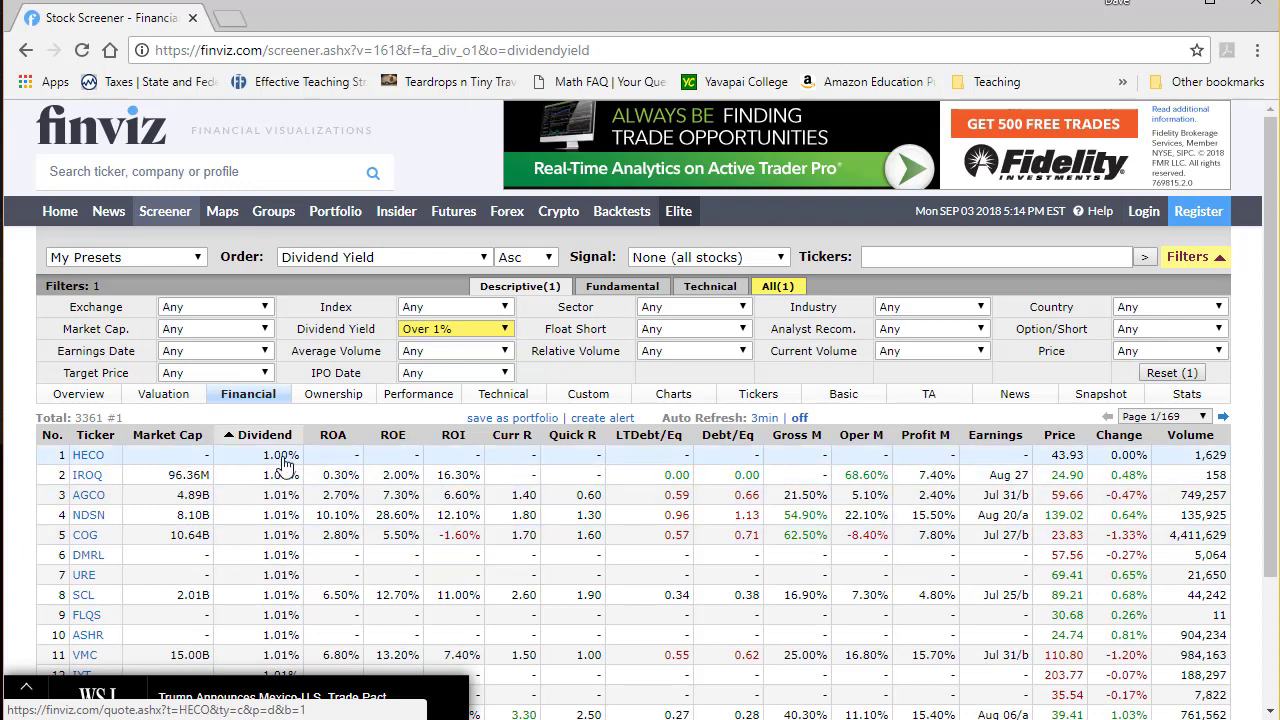
scroll(280, 468, "down", 1)
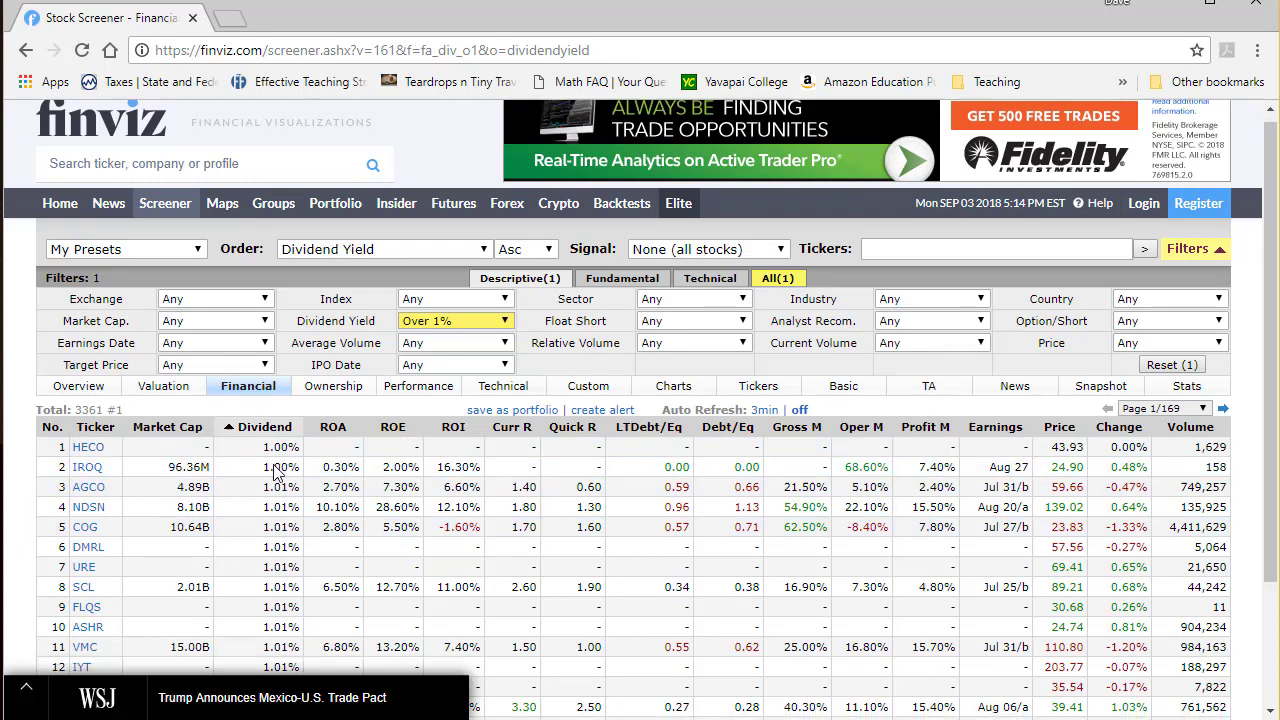
scroll(280, 474, "down", 1)
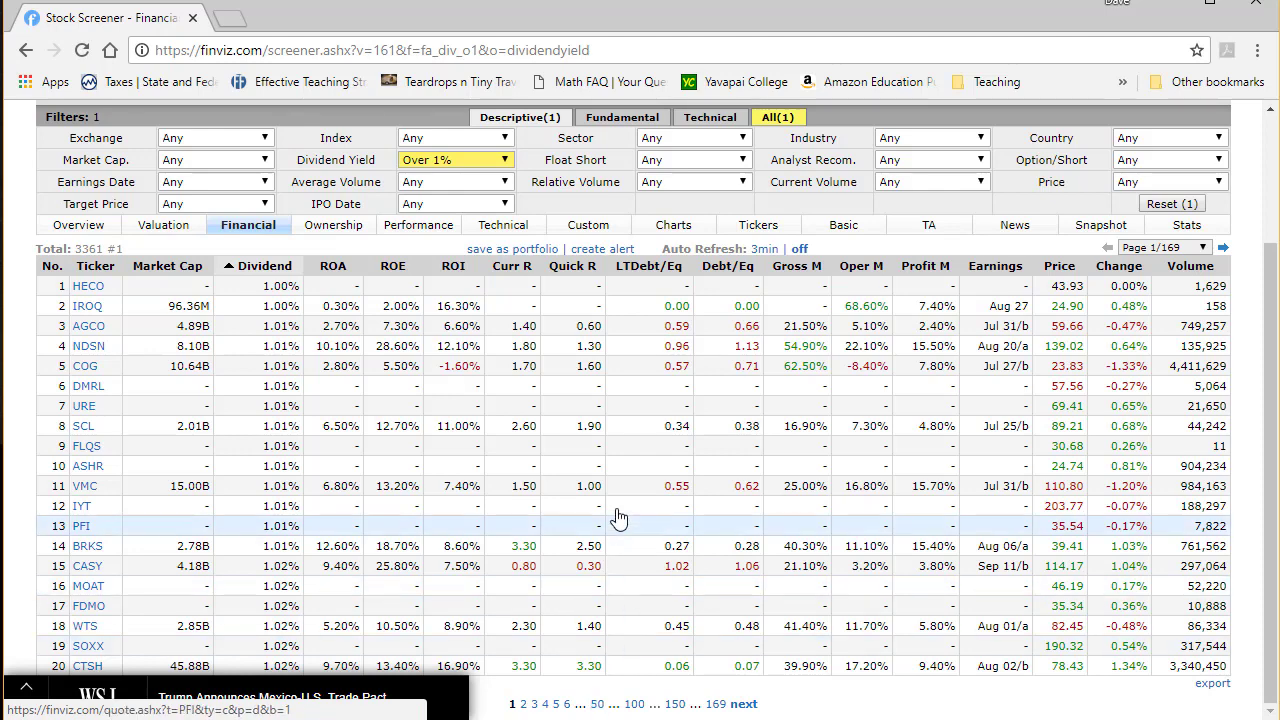
Show the stocks' technical data and filter Beta to Over 0 from the complete filter set, ordering the results by ascending beta
left_click(505, 227)
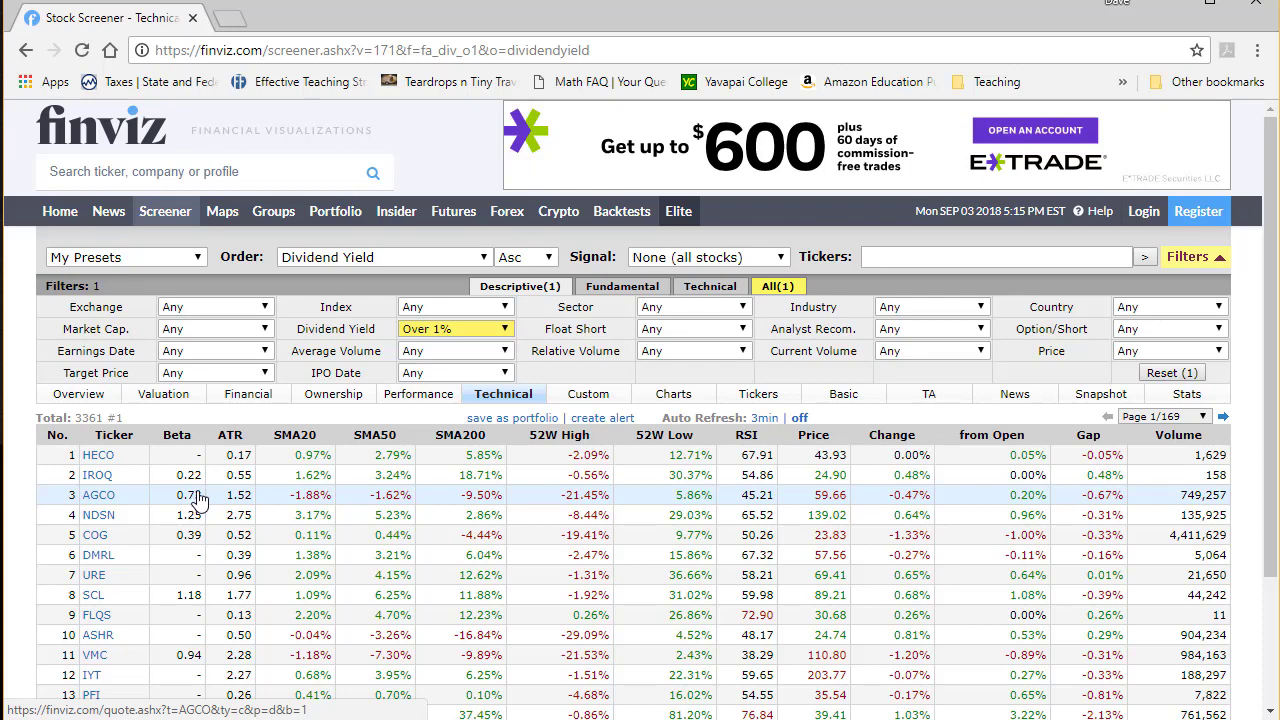
left_click(783, 288)
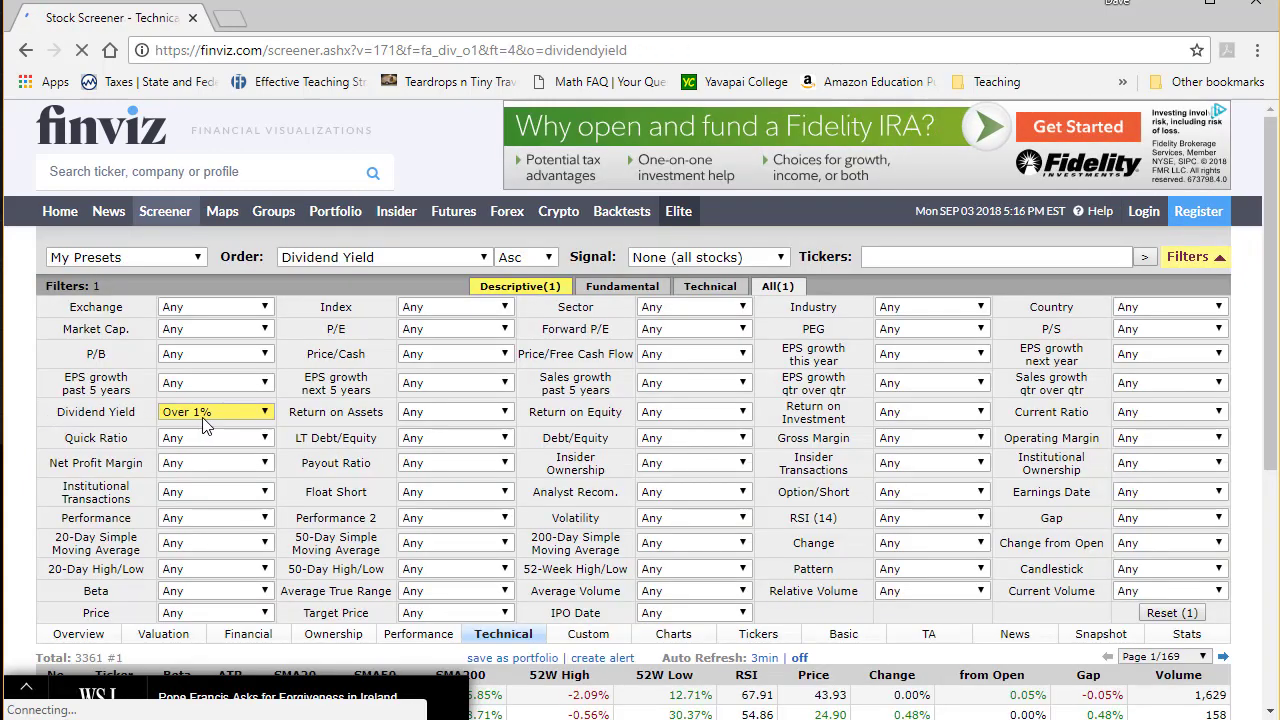
left_click(265, 591)
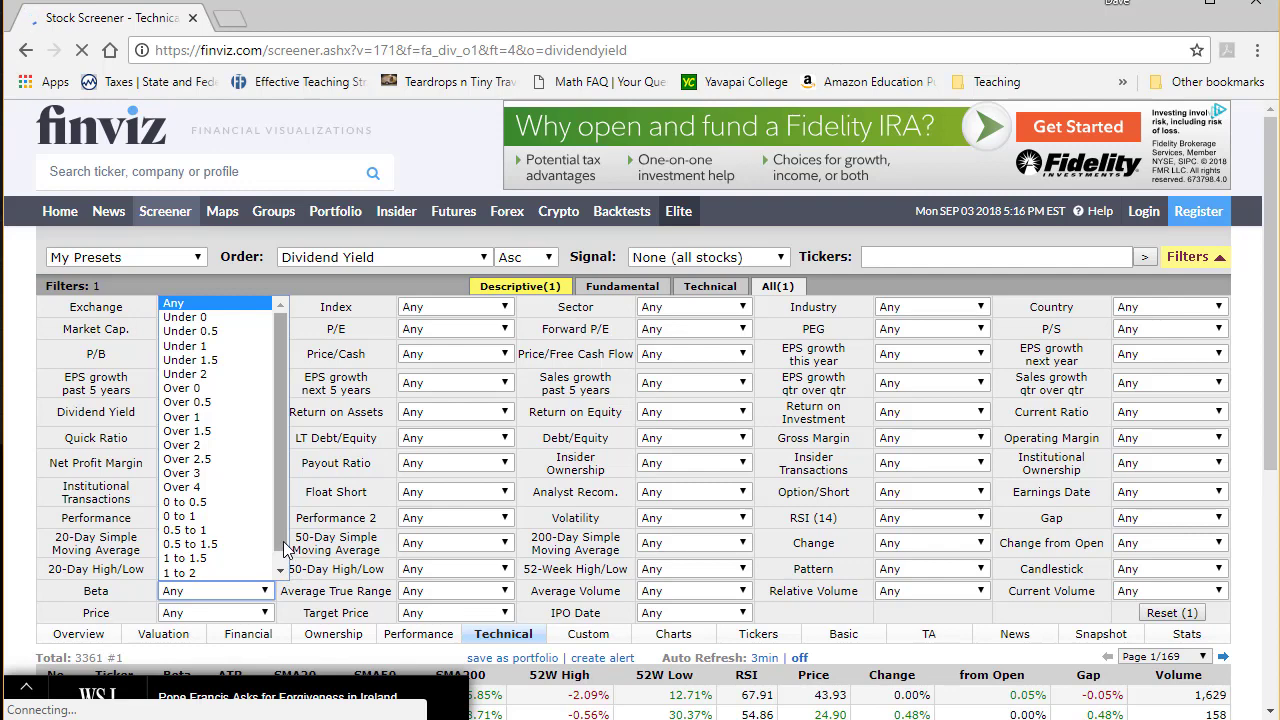
left_click_drag(283, 542, 280, 558)
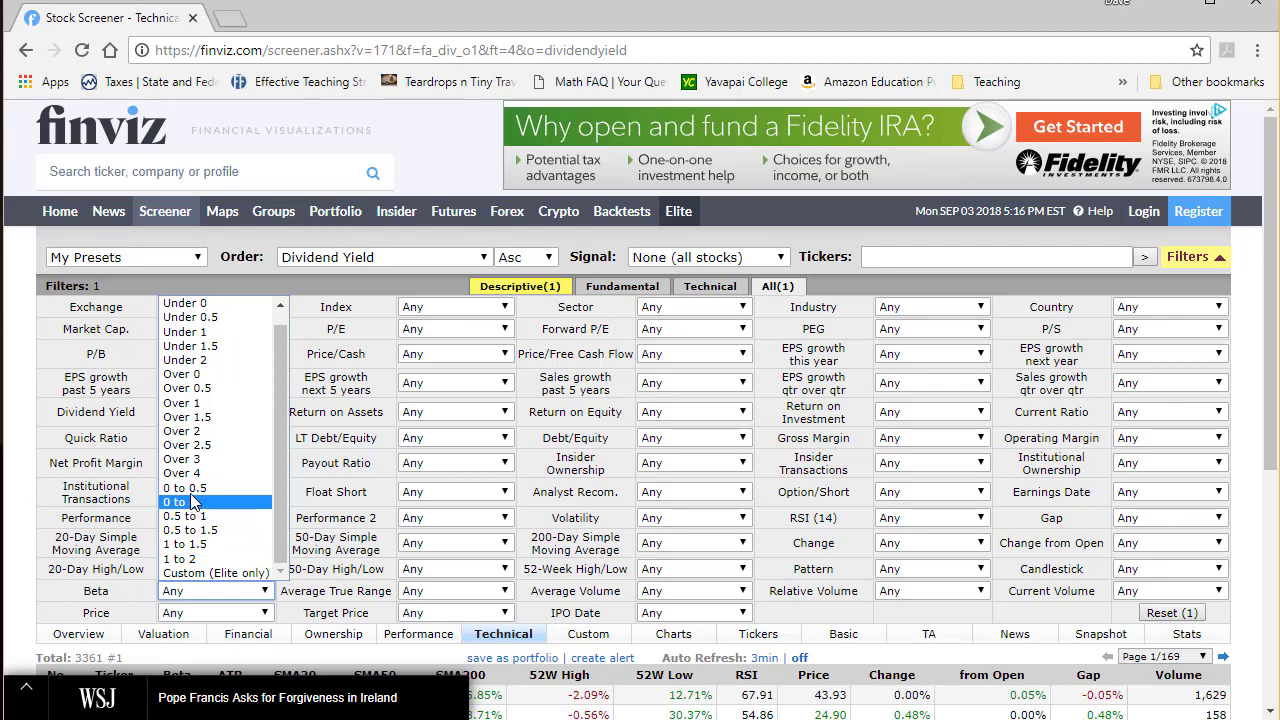
left_click(181, 374)
Examine the beta values on pages 1, 3 and 20 of the filtered results
scroll(181, 365, "down", 4)
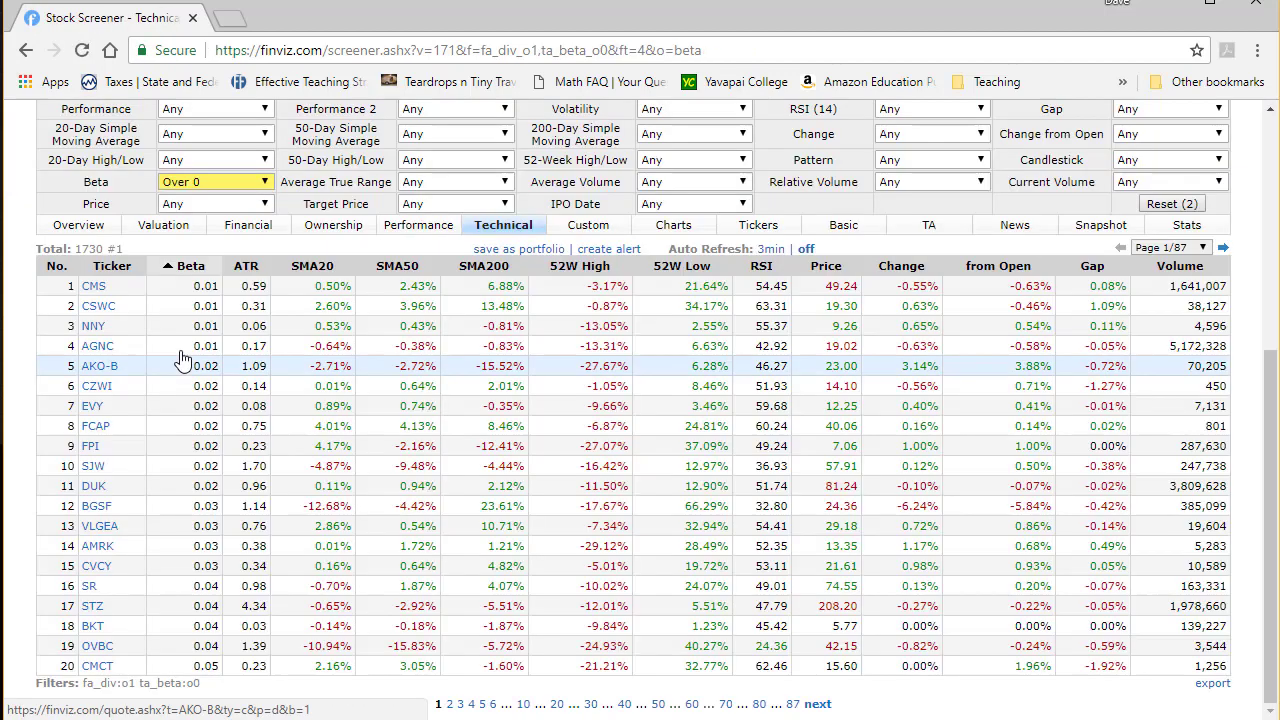
mouse_move(86, 365)
scroll(100, 370, "up", 1)
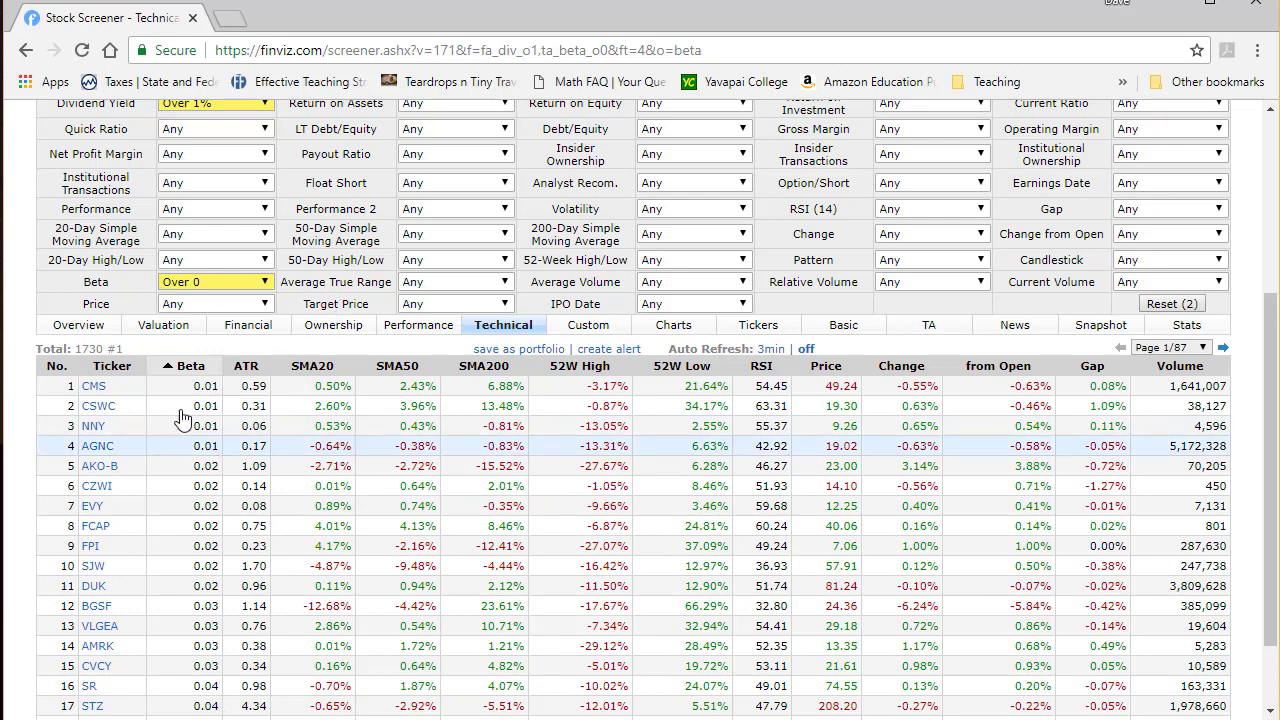
scroll(185, 418, "down", 1)
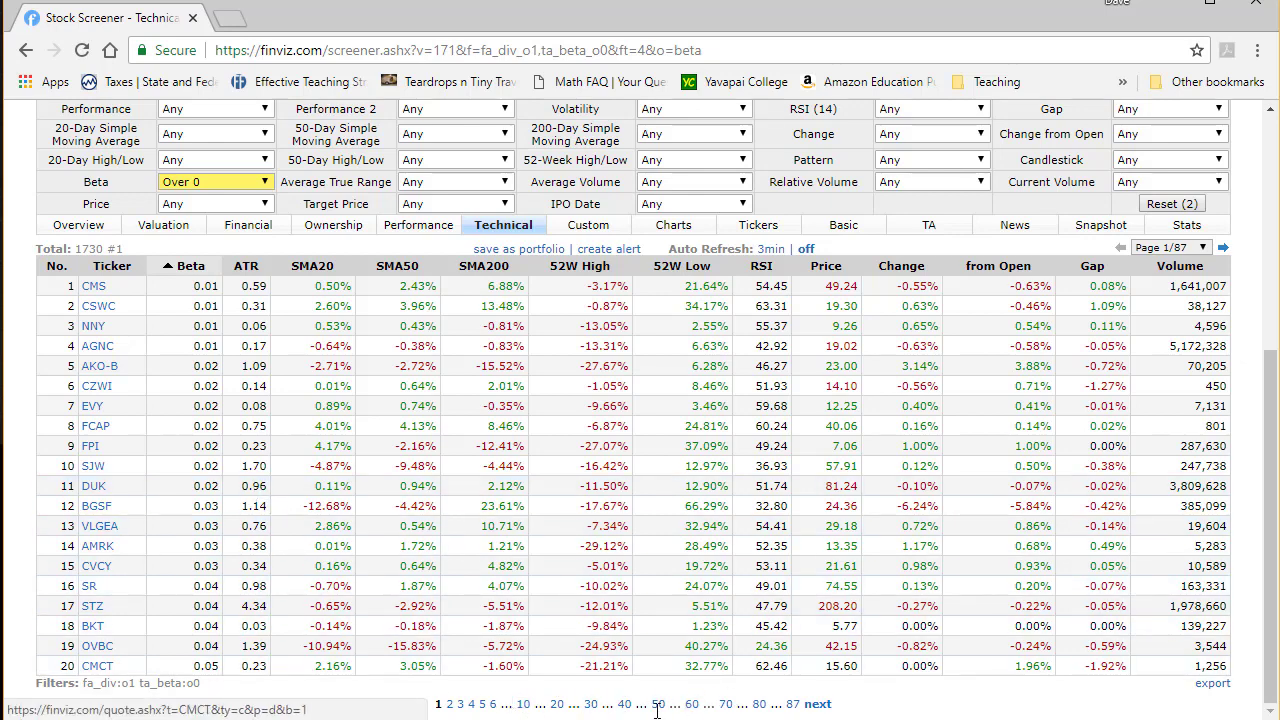
left_click(460, 704)
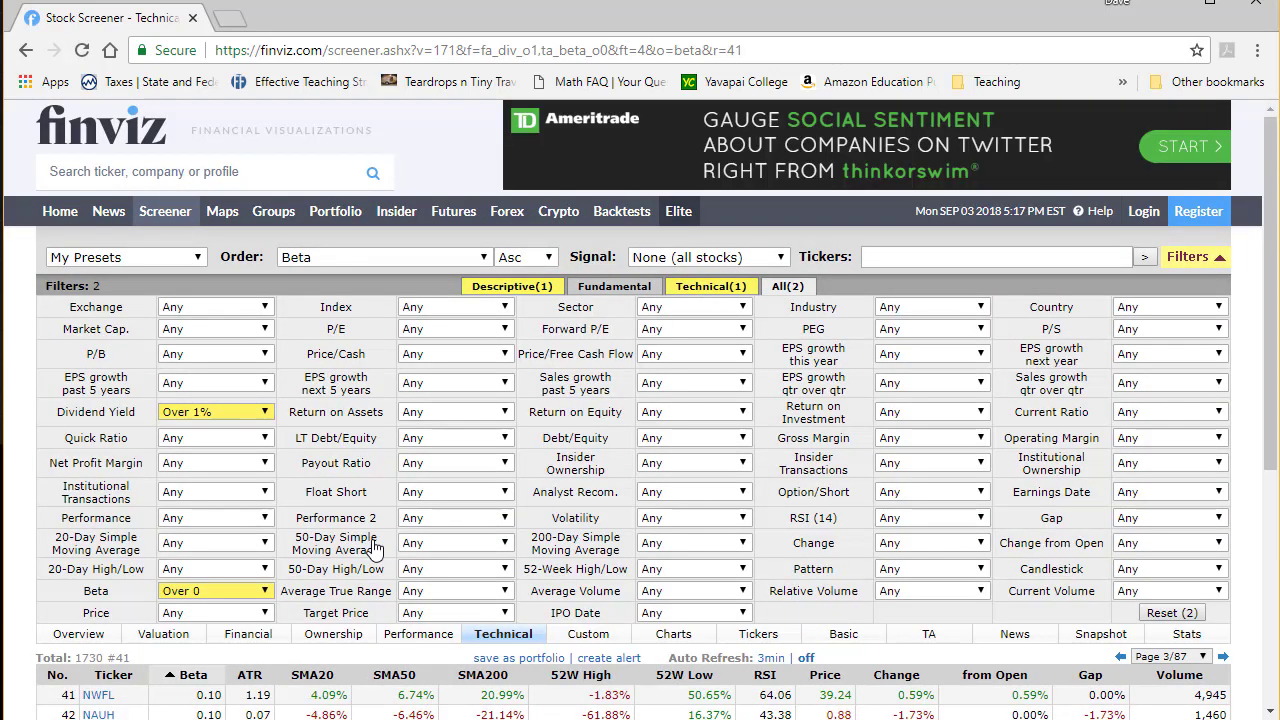
scroll(373, 548, "down", 3)
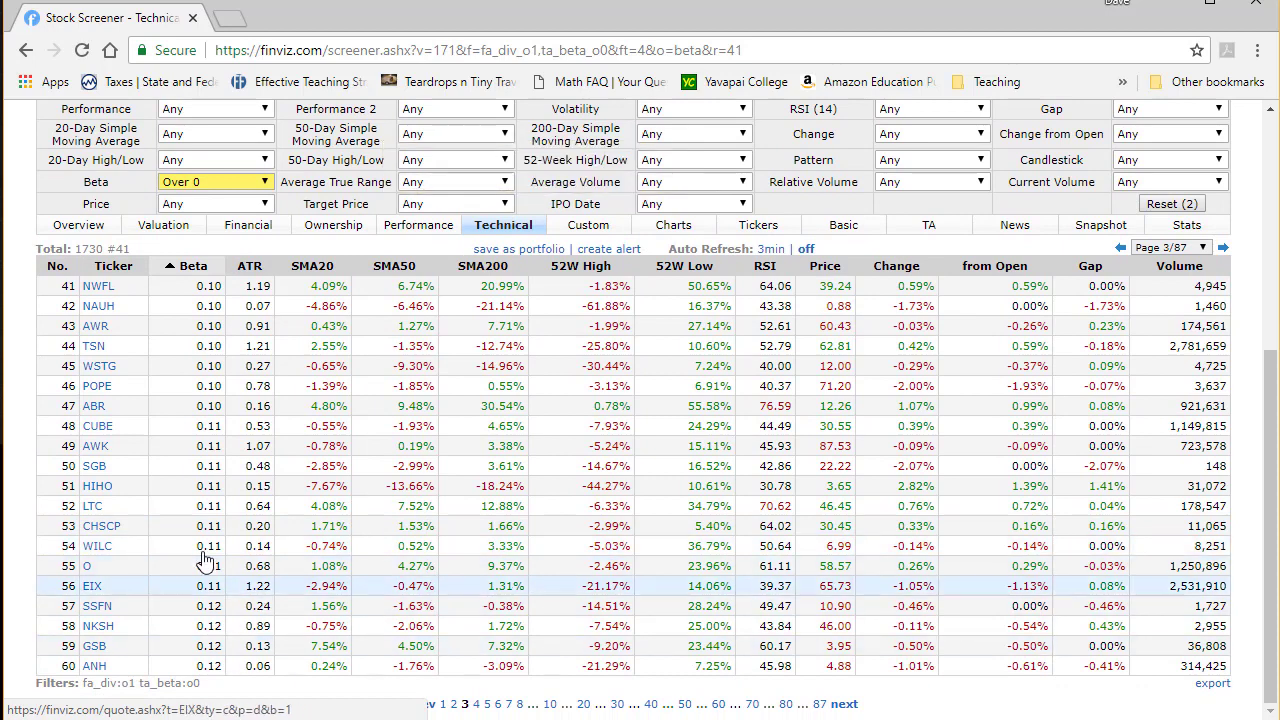
left_click(583, 704)
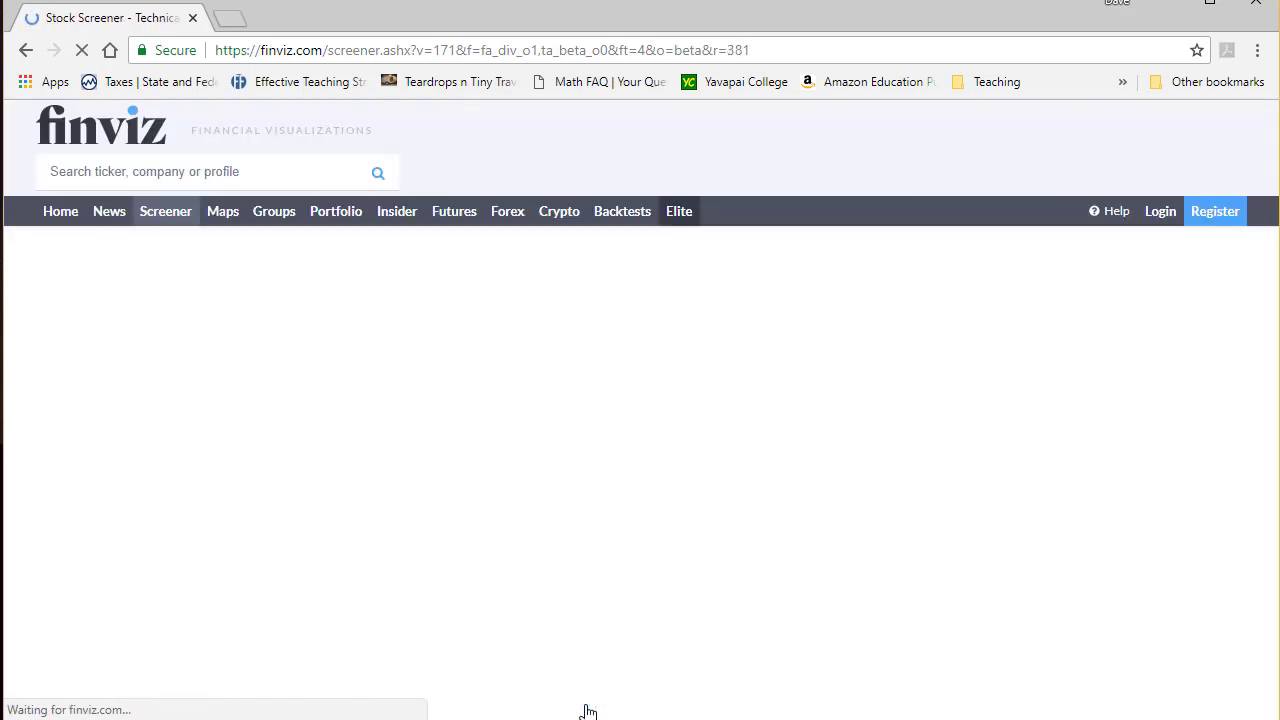
scroll(508, 513, "down", 5)
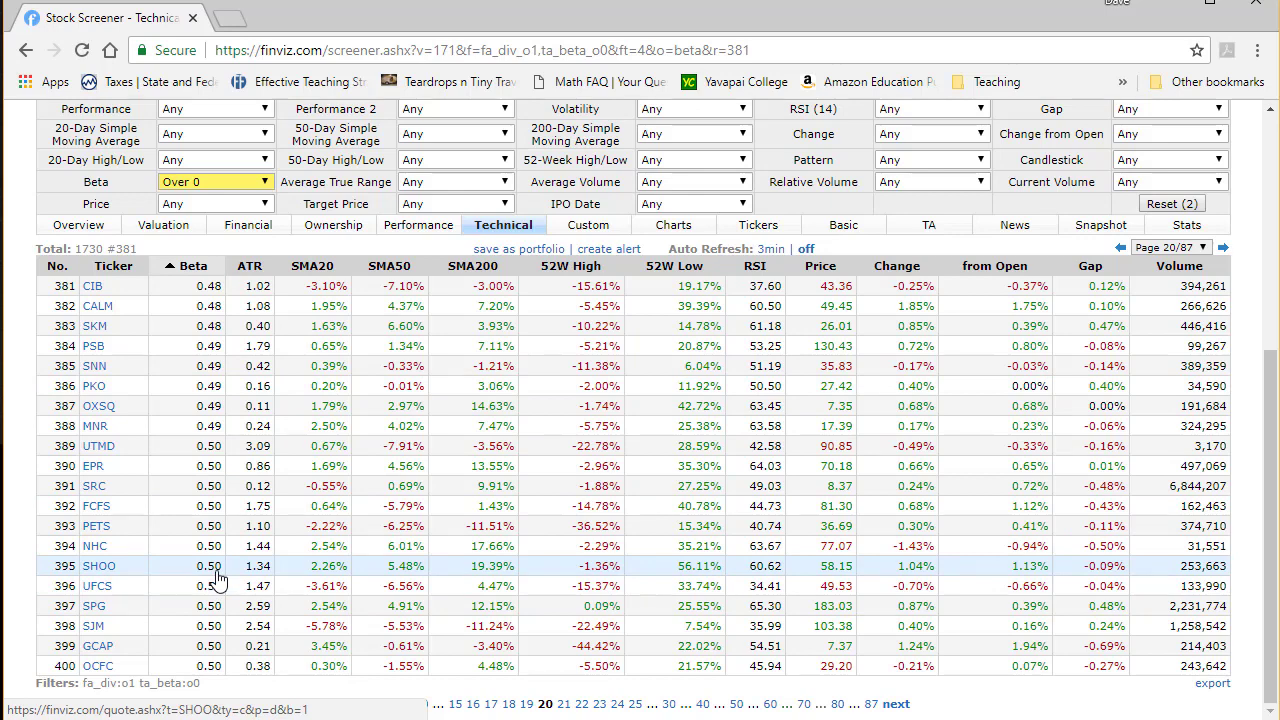
Open the quote page of OceanFirst Financial Corp. (OCFC) from page 20 and examine its price chart and statistics table
mouse_move(90, 570)
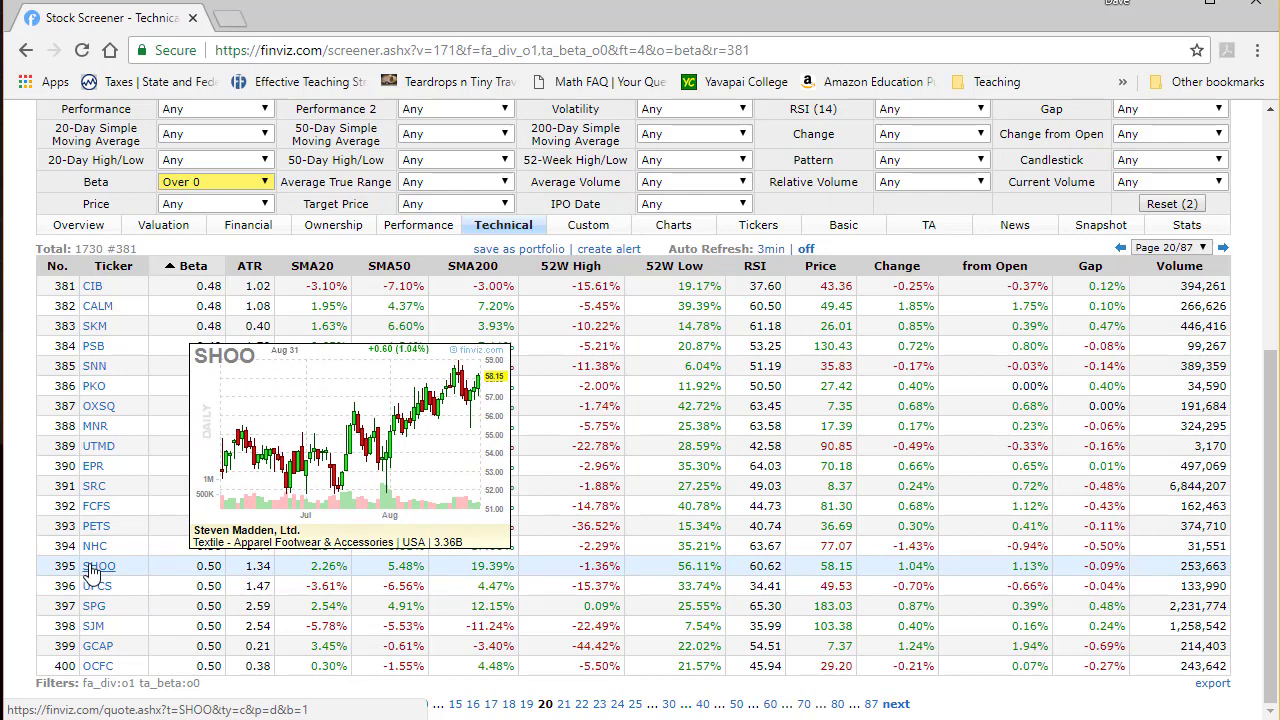
mouse_move(92, 488)
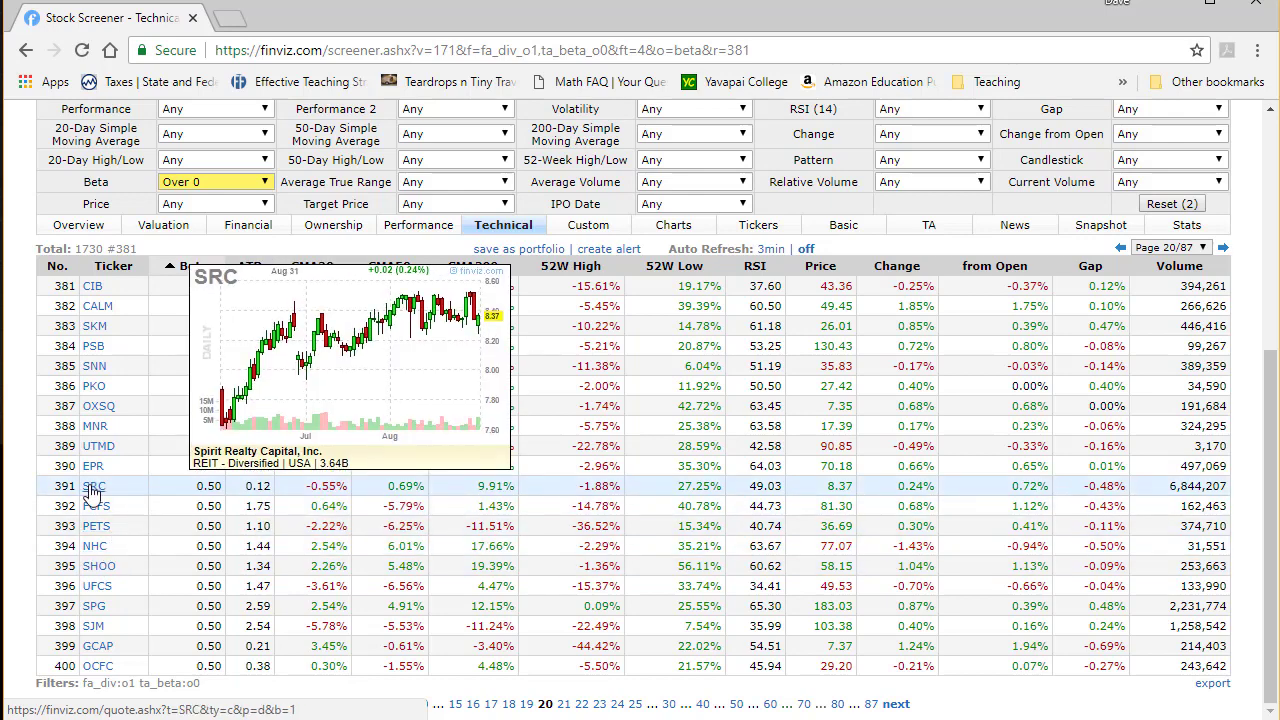
mouse_move(98, 432)
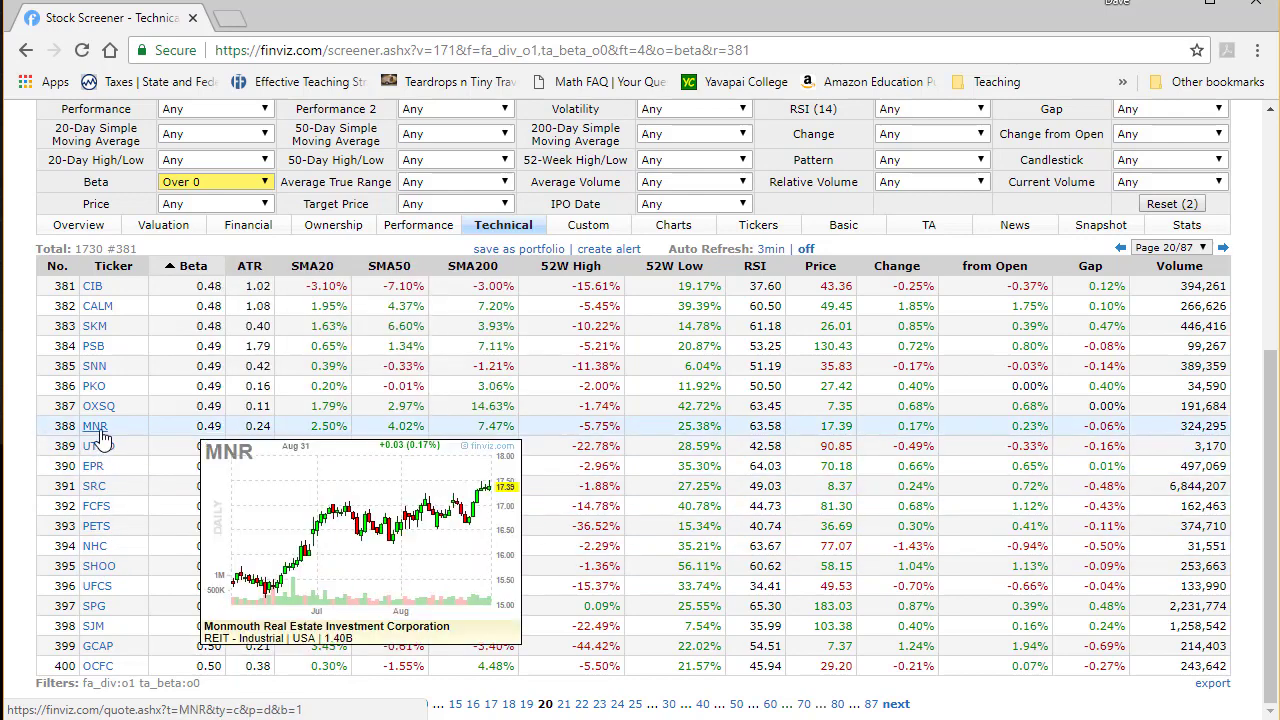
mouse_move(100, 648)
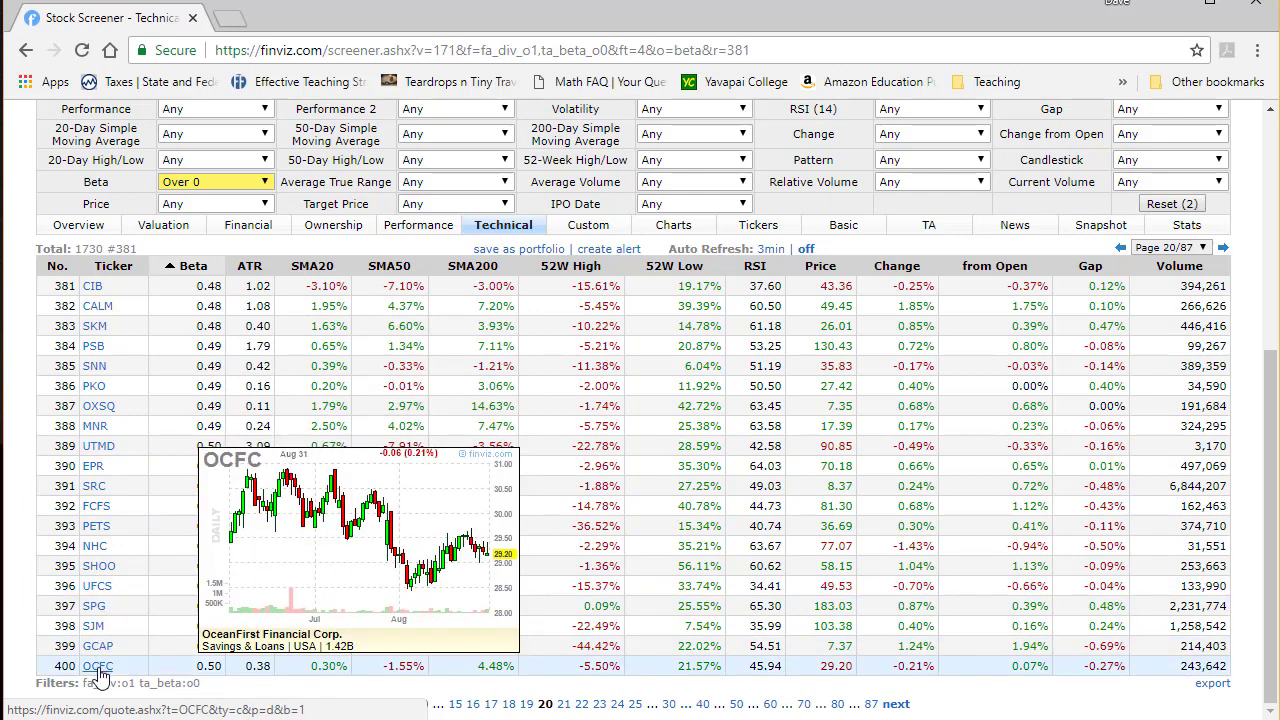
left_click(99, 667)
scroll(60, 481, "down", 2)
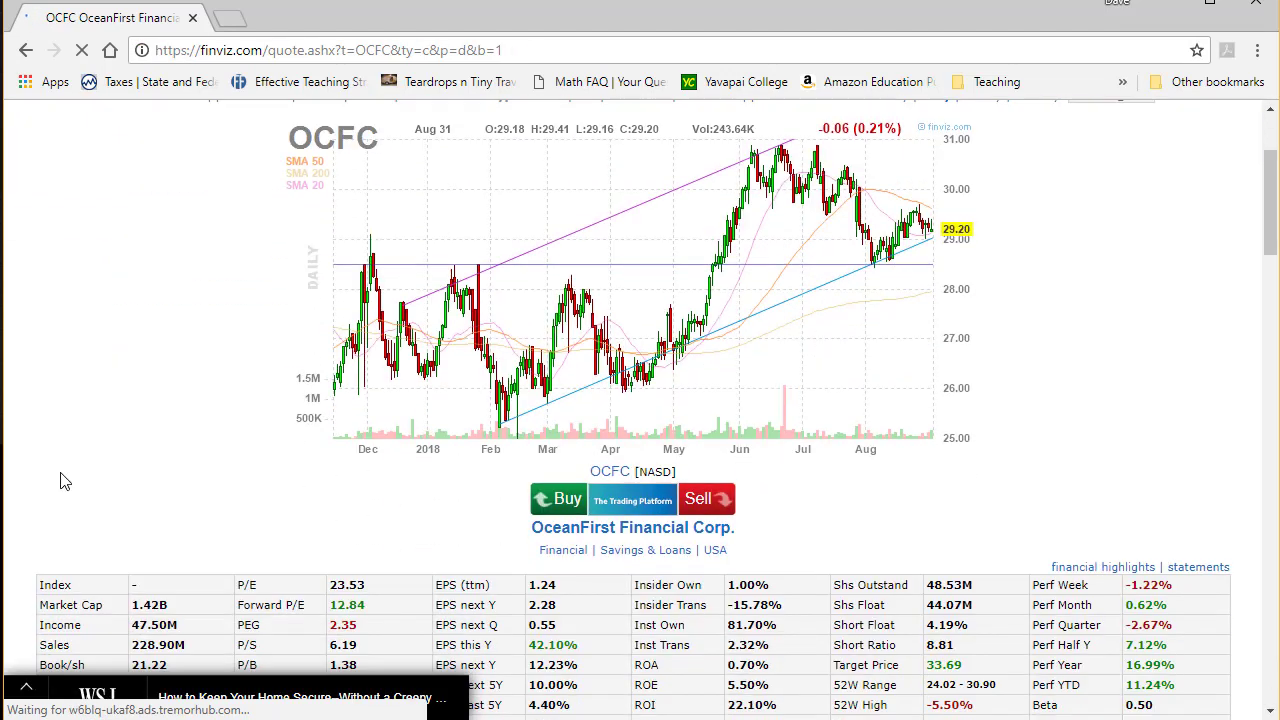
scroll(60, 481, "down", 3)
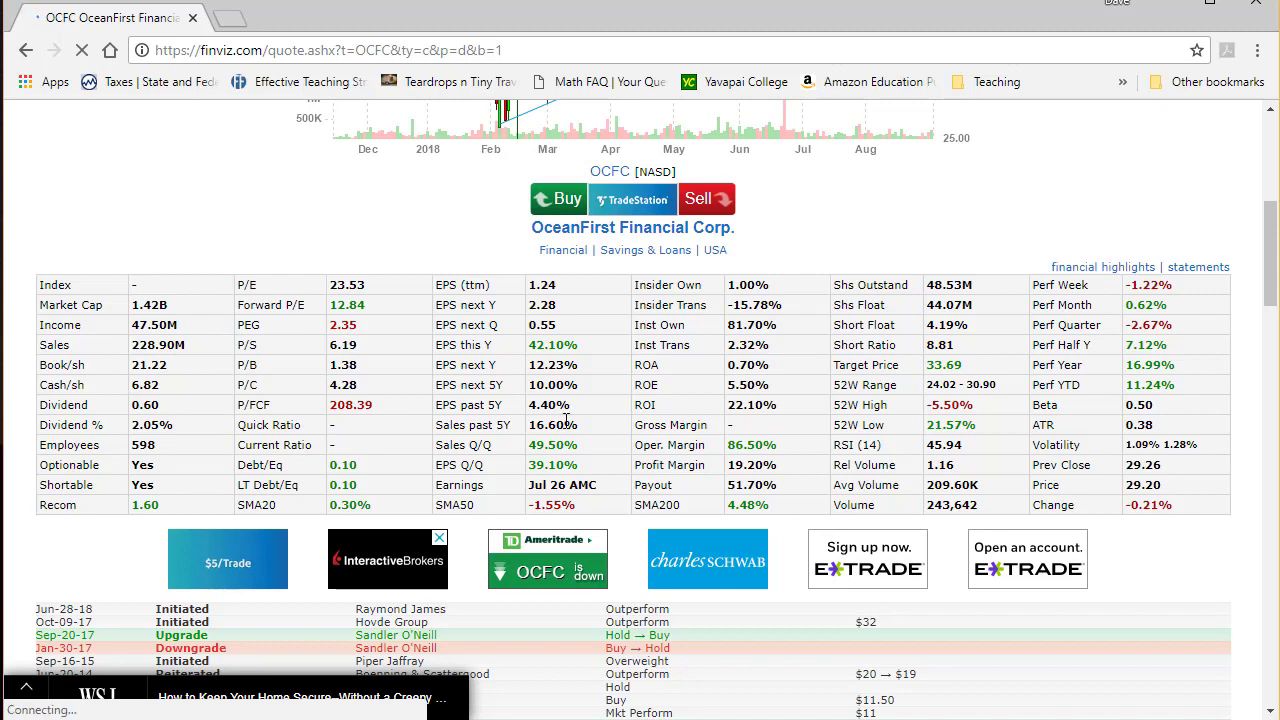
Return to the screener results and filter the market cap to +Mid (over $2bln)
left_click(28, 55)
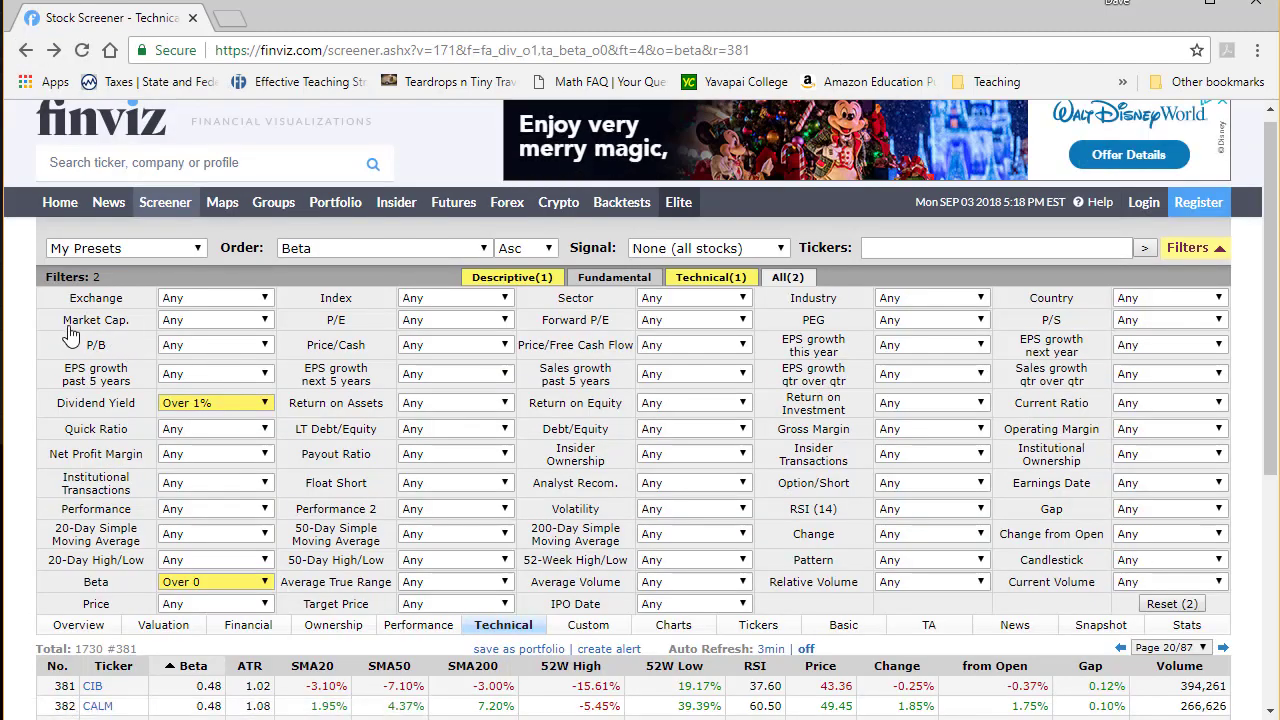
left_click(265, 322)
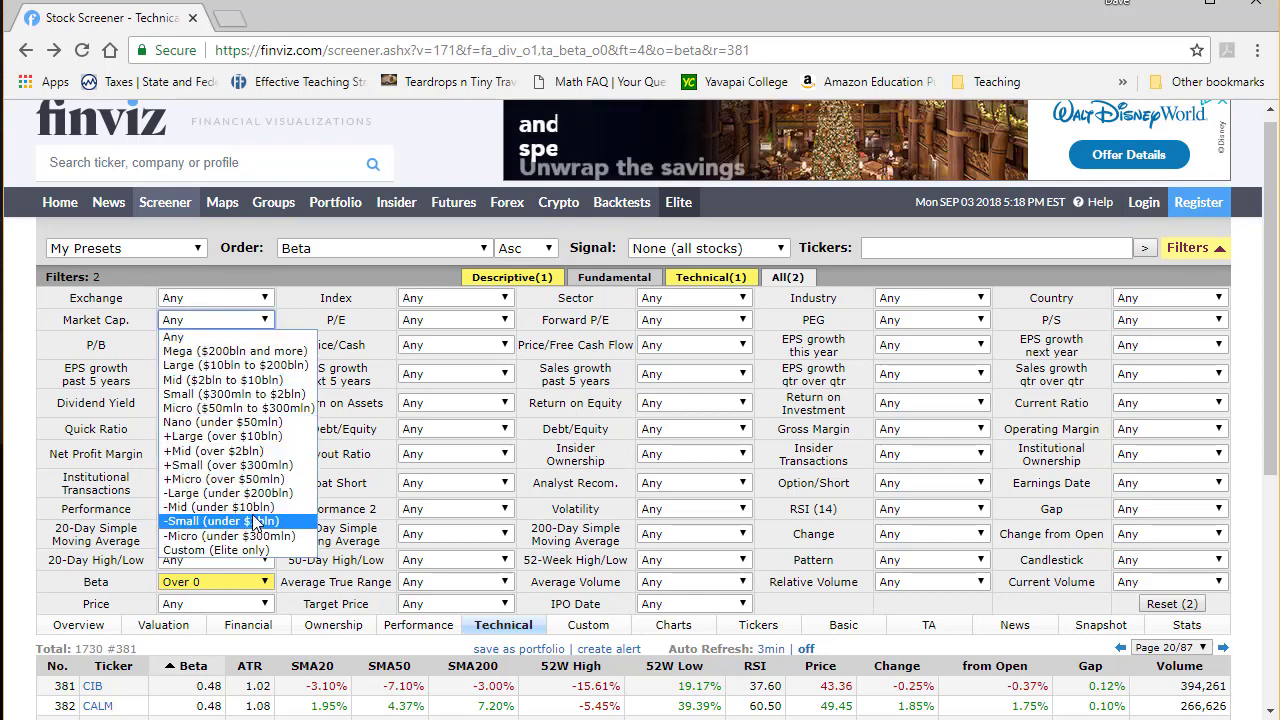
left_click(213, 451)
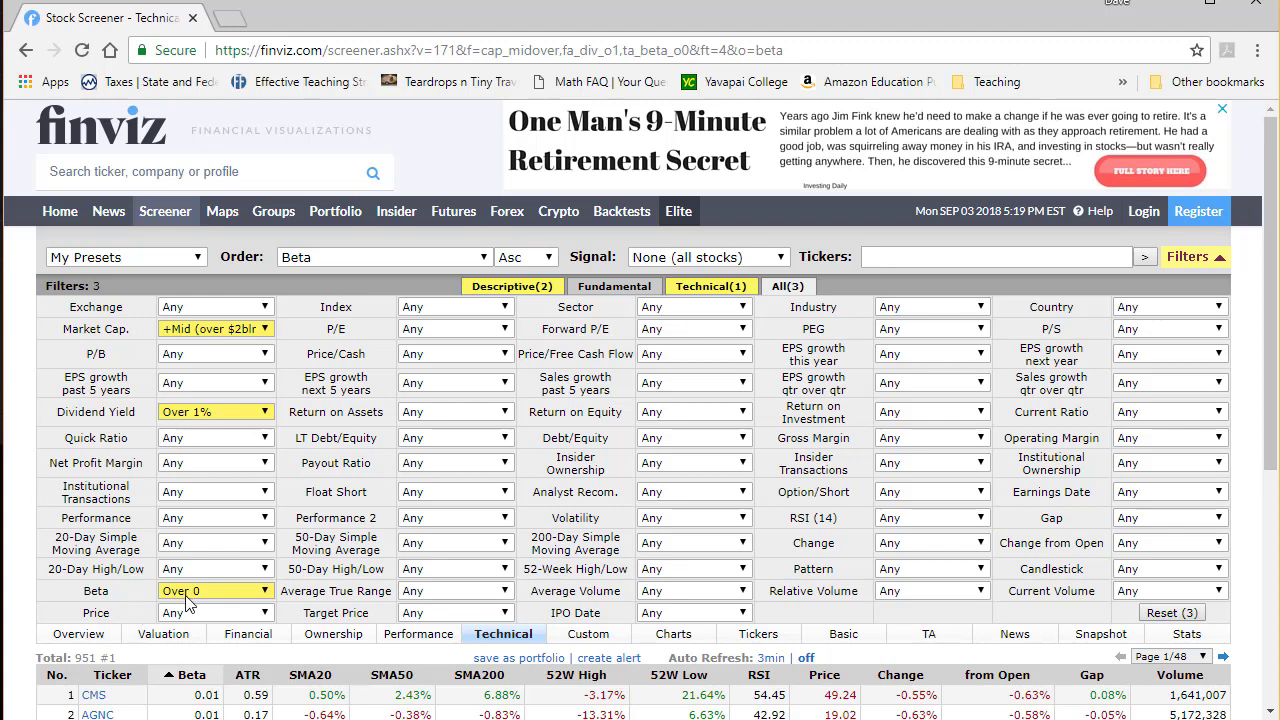
Look through the first page of the narrowed results and go to page 30 to examine its beta values
scroll(185, 600, "down", 4)
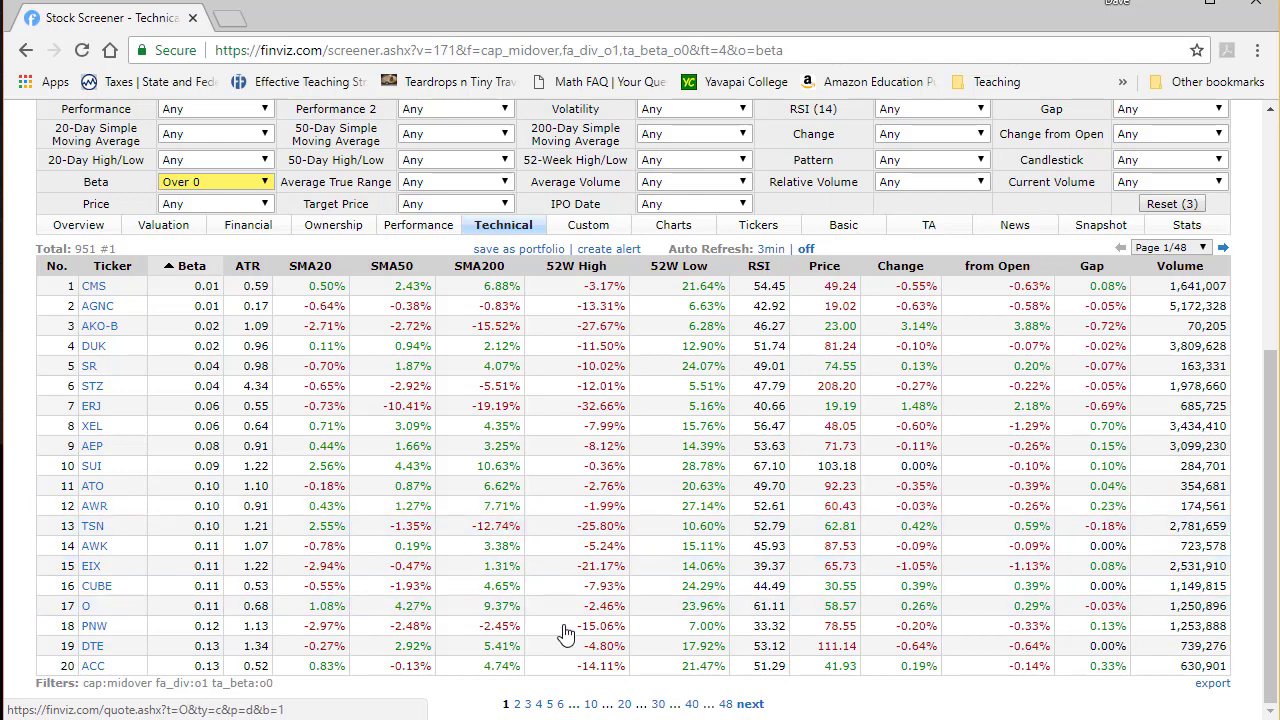
left_click(659, 704)
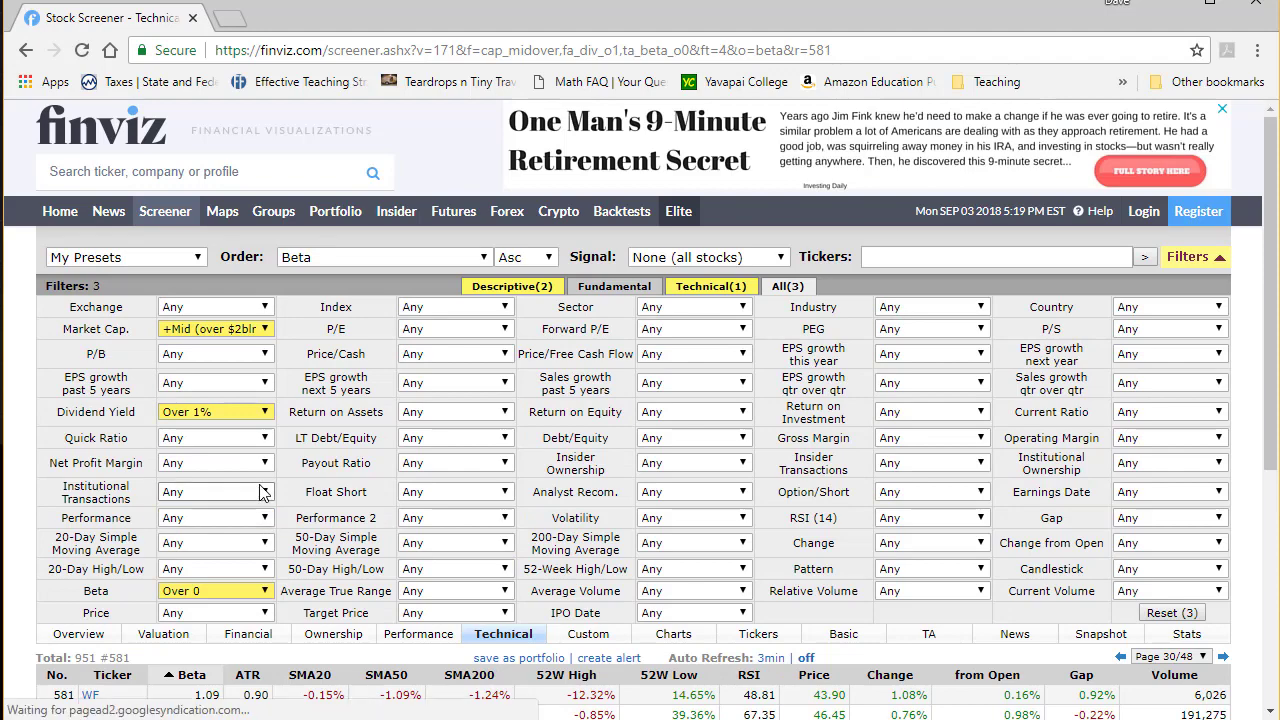
scroll(258, 535, "down", 3)
scroll(305, 432, "down", 2)
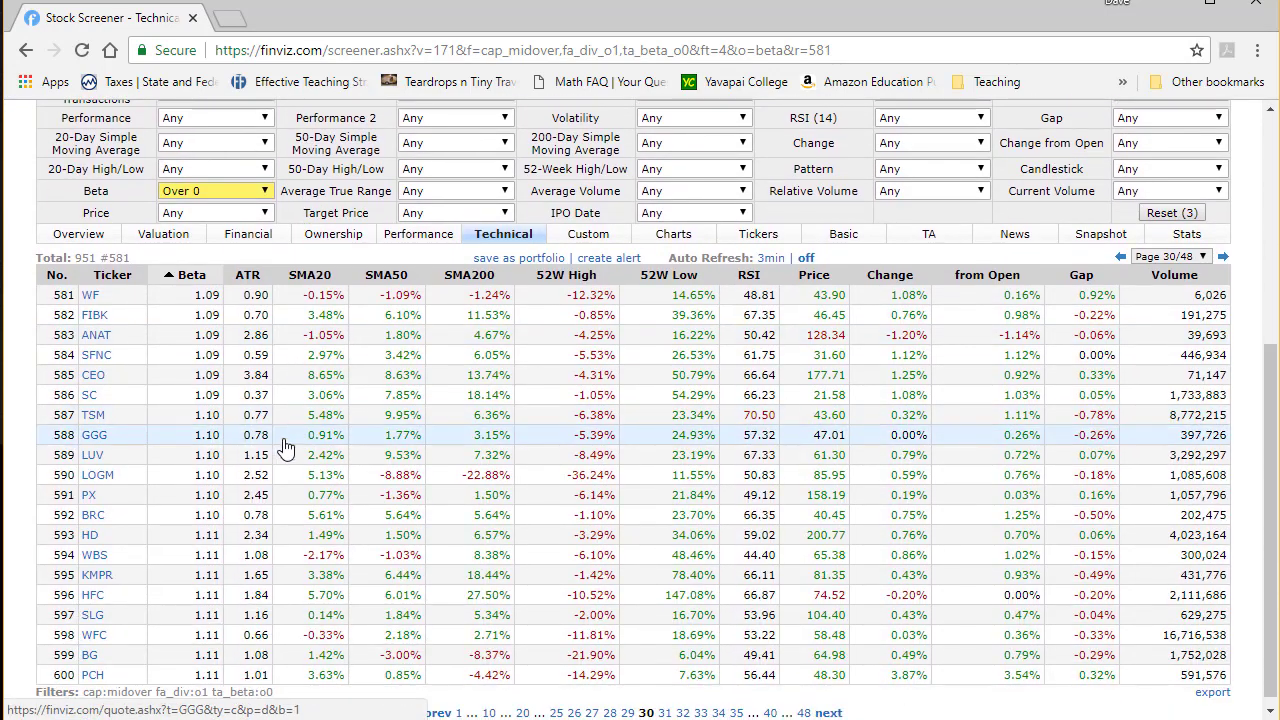
Open the quote page of Southwest Airlines Co. (LUV) and examine its price chart and statistics table
mouse_move(88, 460)
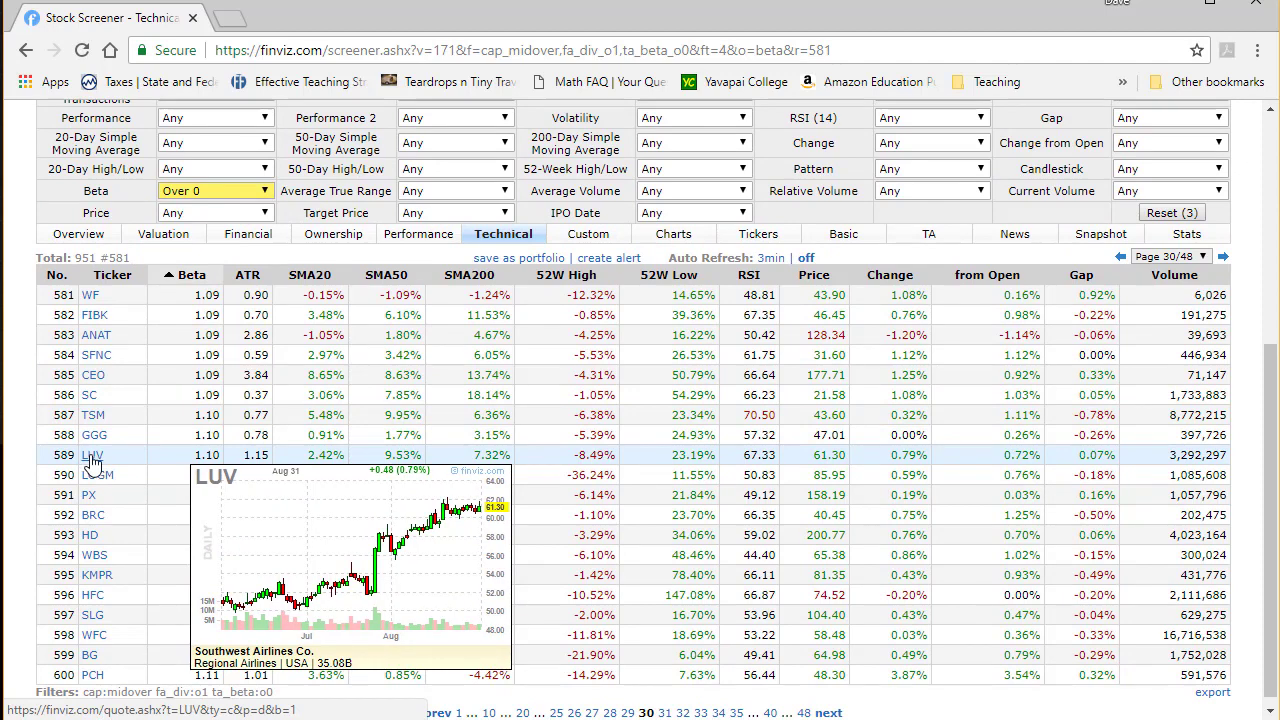
left_click(92, 457)
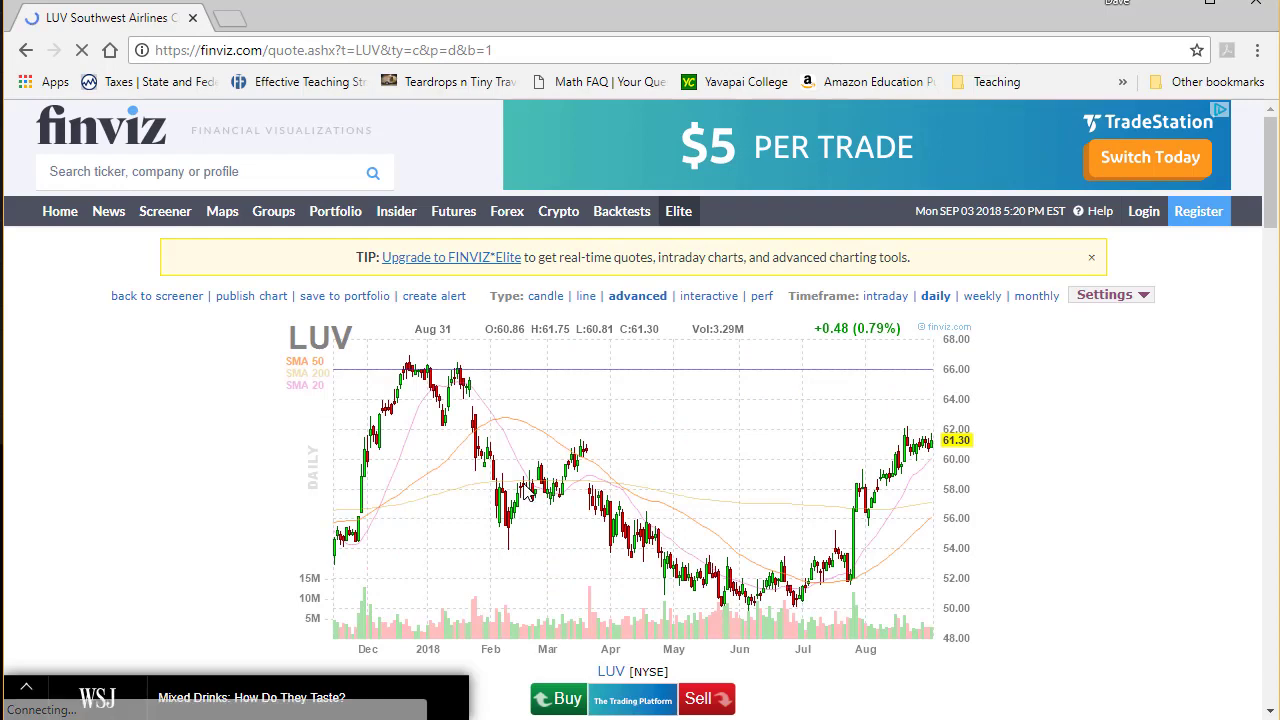
scroll(526, 490, "down", 3)
scroll(519, 497, "down", 2)
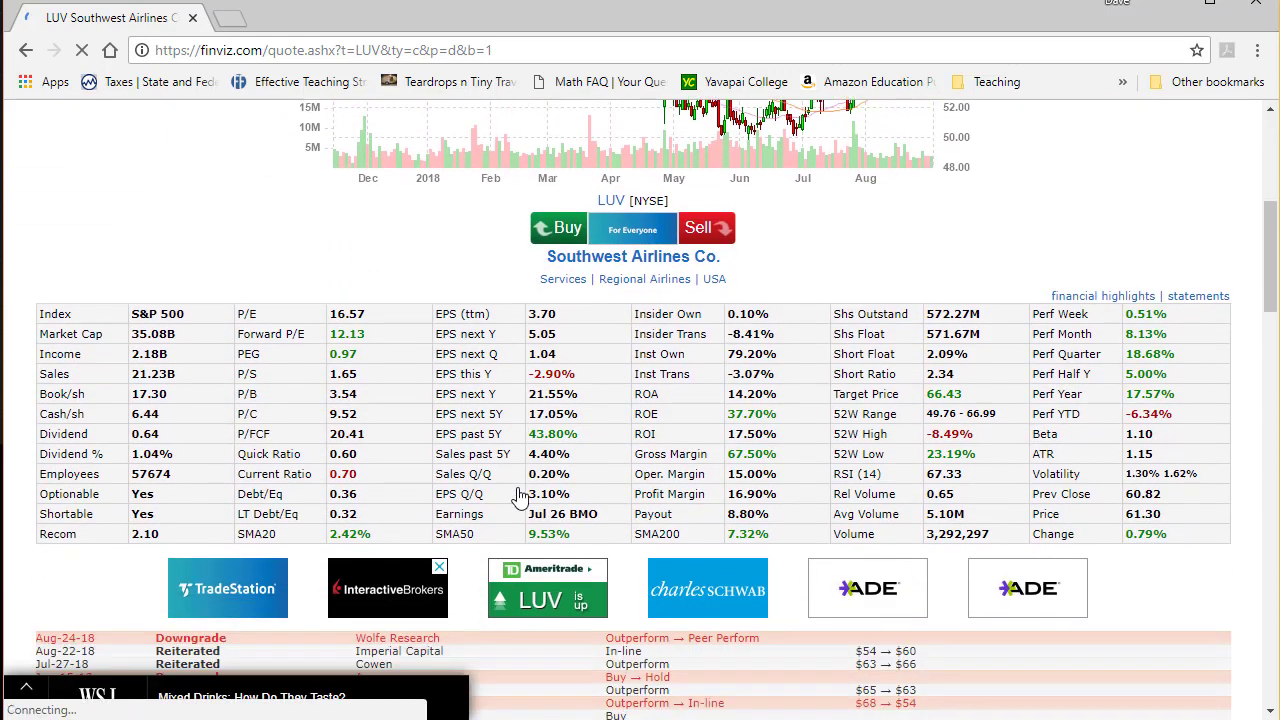